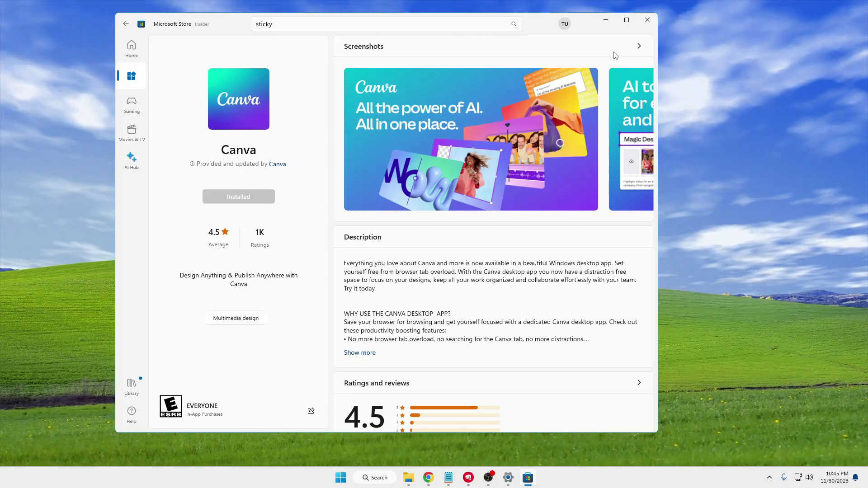
# - Run a speedtest.net test in Chrome, measuring about 48.94 Mbps download and 7 ms ping
pyautogui.click(649, 21)
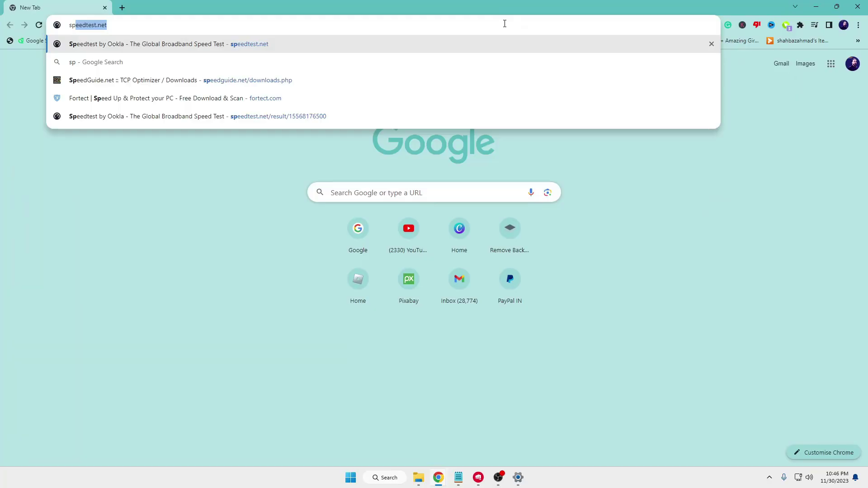
pyautogui.press('Return')
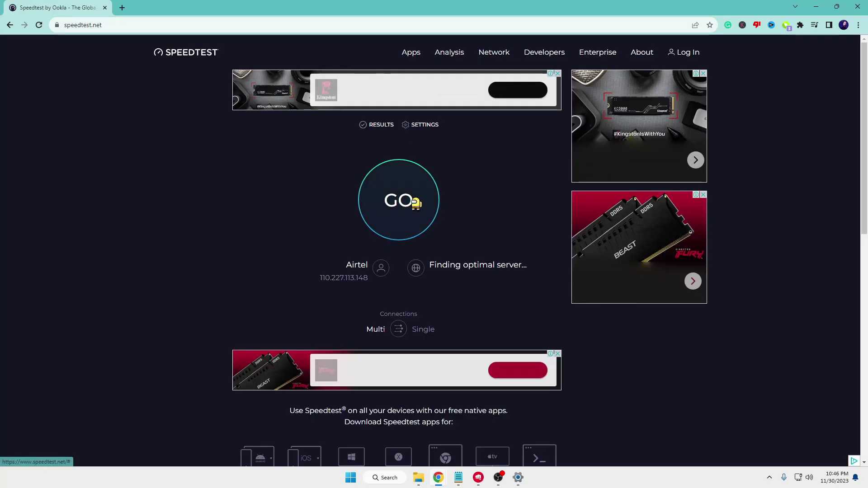
pyautogui.click(411, 200)
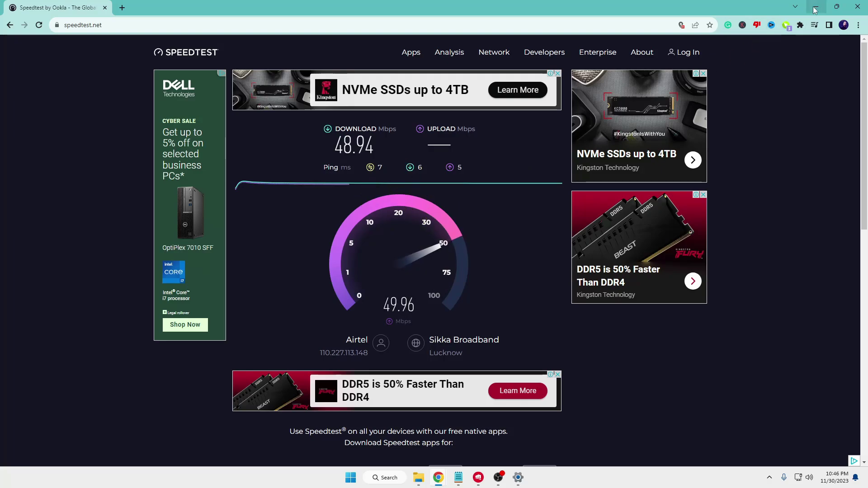
# - Open Task Manager's Performance view and launch Resource Monitor from its See more menu
pyautogui.click(816, 7)
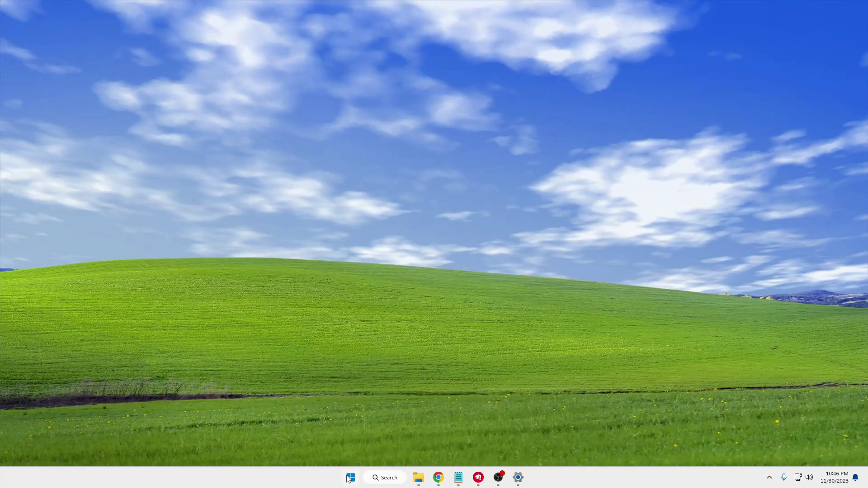
pyautogui.rightClick(349, 479)
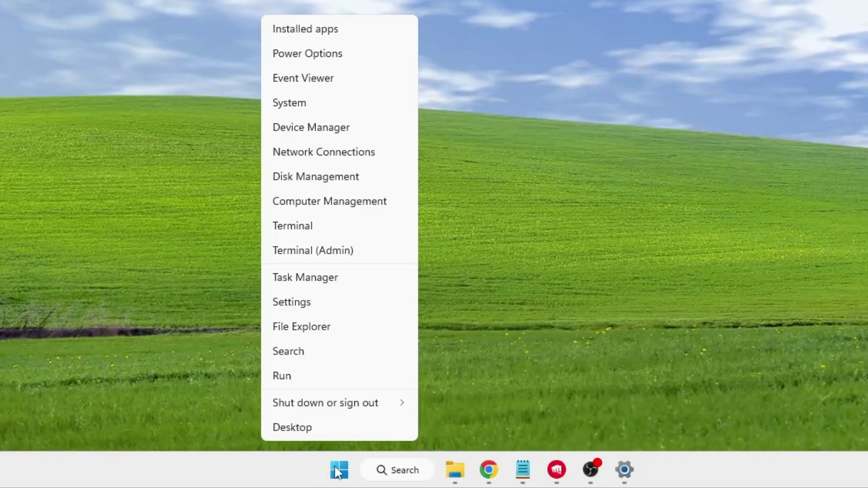
pyautogui.click(313, 282)
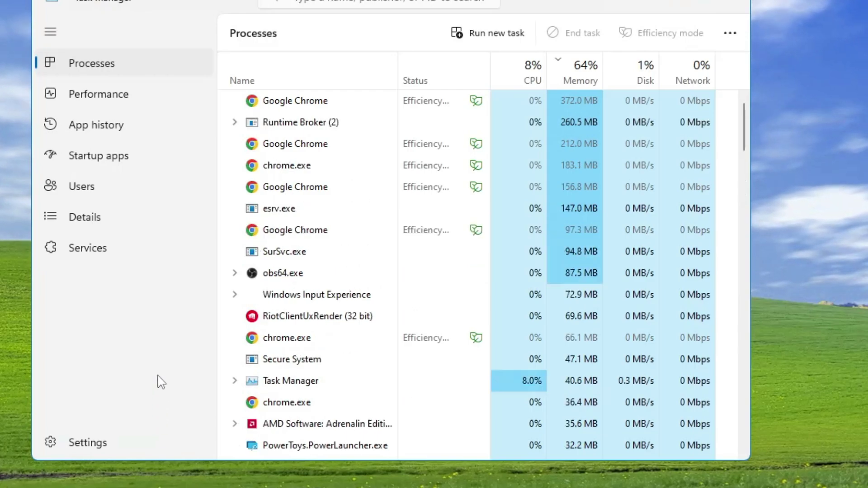
pyautogui.click(93, 97)
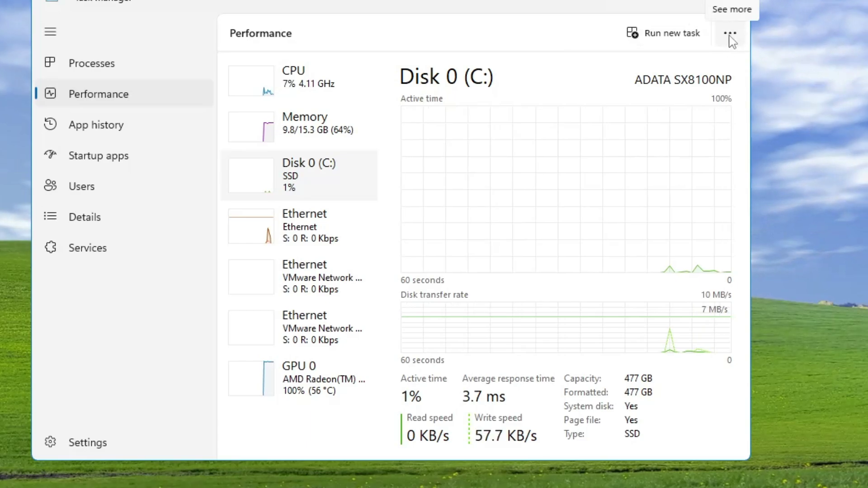
pyautogui.click(728, 37)
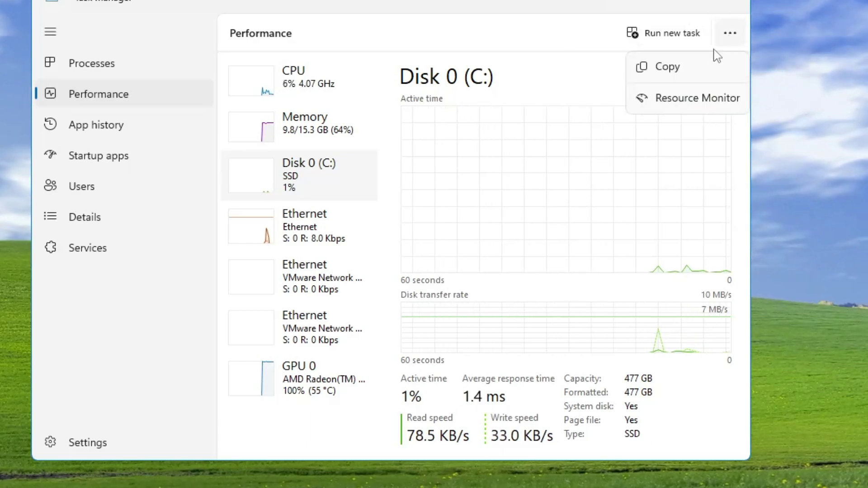
pyautogui.click(685, 105)
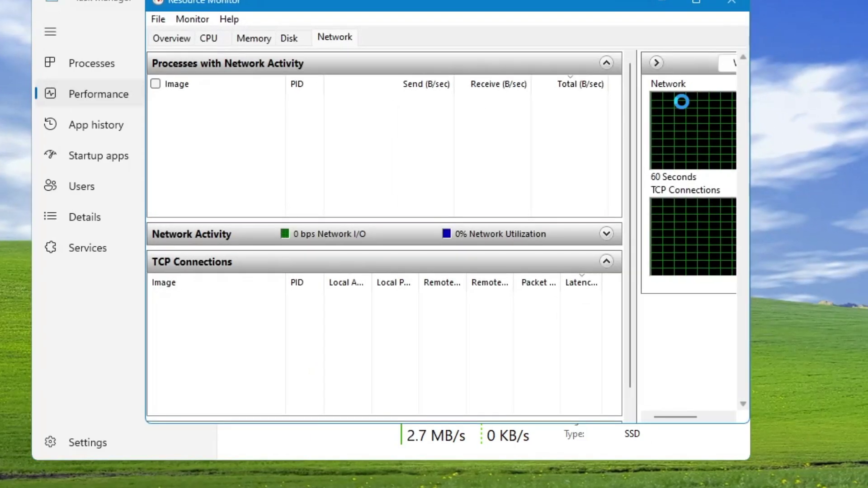
# - Inspect chrome.exe's network activity on Resource Monitor's Network tab, then close Resource Monitor
pyautogui.moveTo(327, 14); pyautogui.dragTo(288, 12)
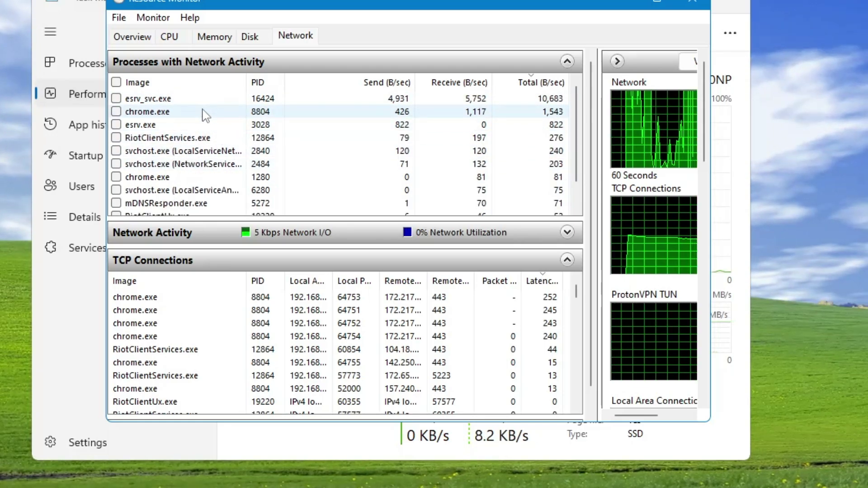
pyautogui.click(168, 117)
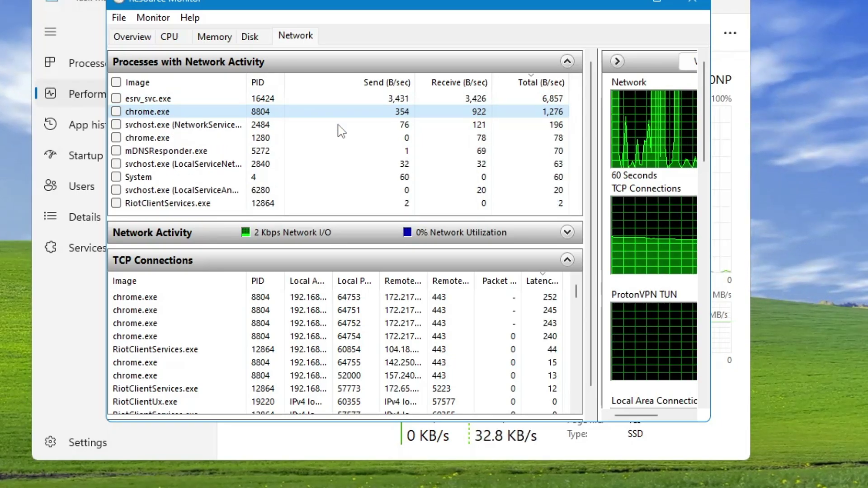
pyautogui.rightClick(212, 120)
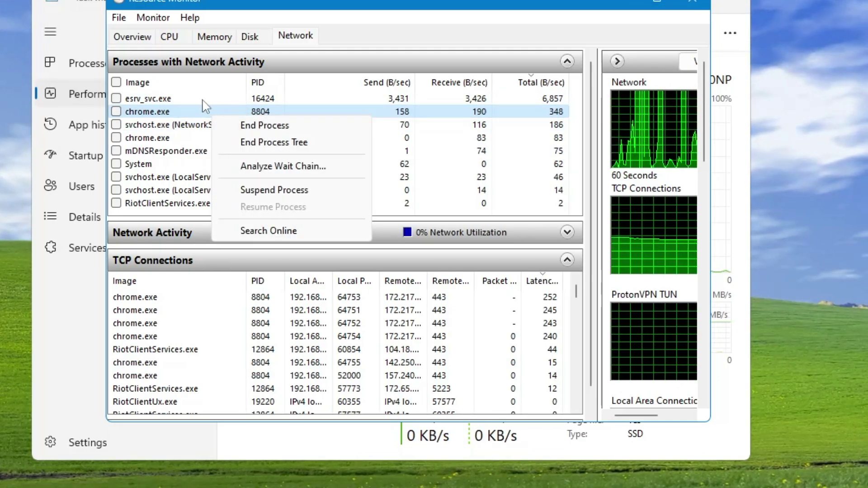
pyautogui.click(168, 118)
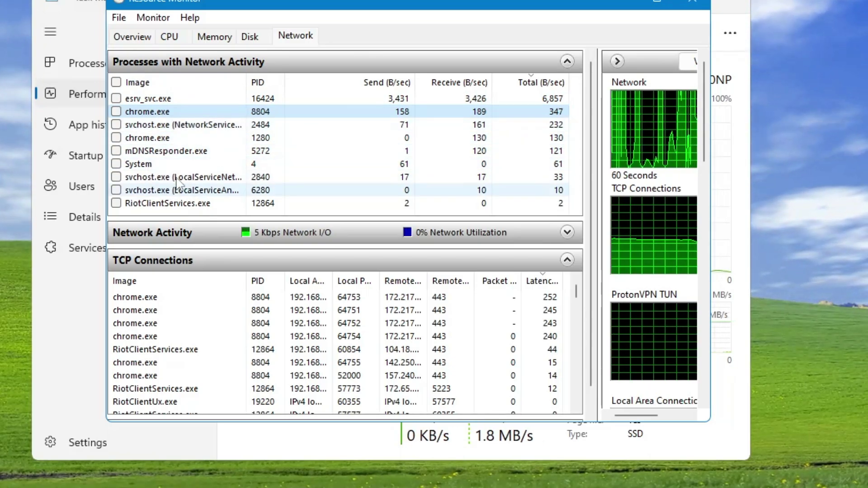
pyautogui.click(700, 4)
# - Switch Metered connection Off for the Ethernet network under Network & internet settings
pyautogui.click(736, 4)
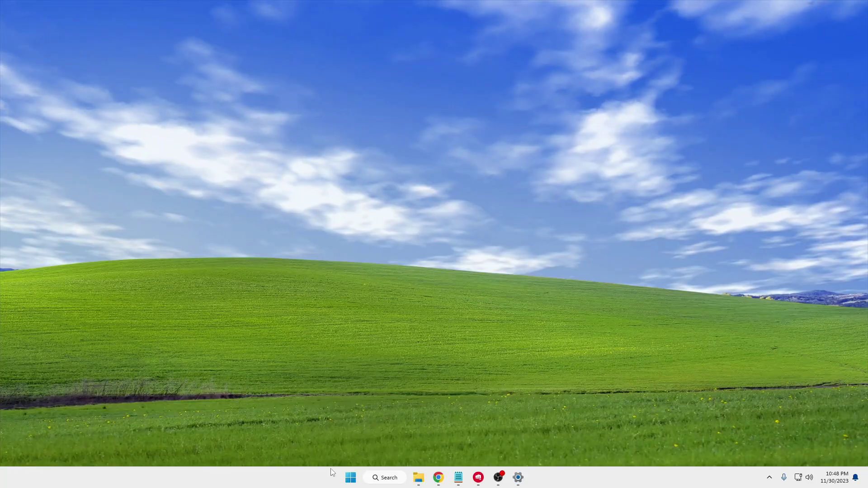
pyautogui.rightClick(353, 478)
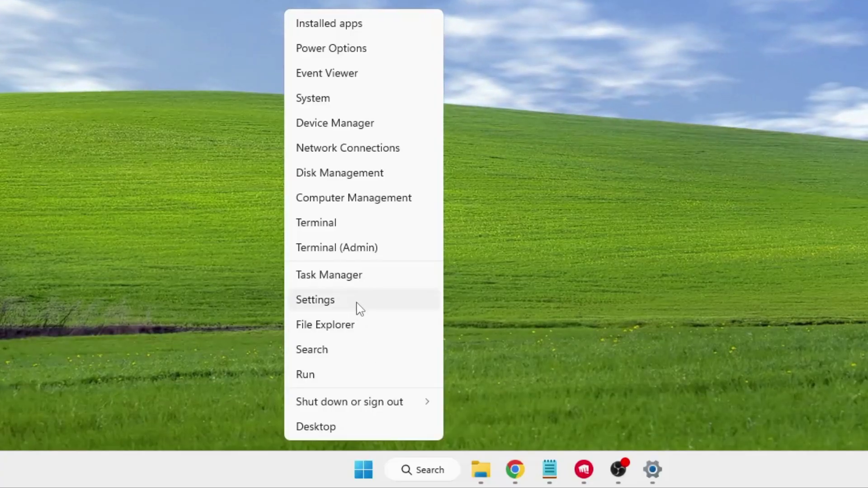
pyautogui.click(347, 382)
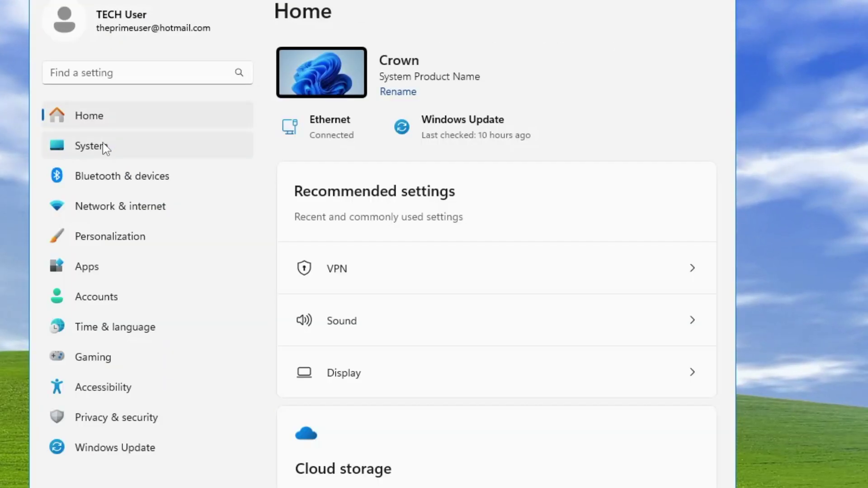
pyautogui.click(98, 214)
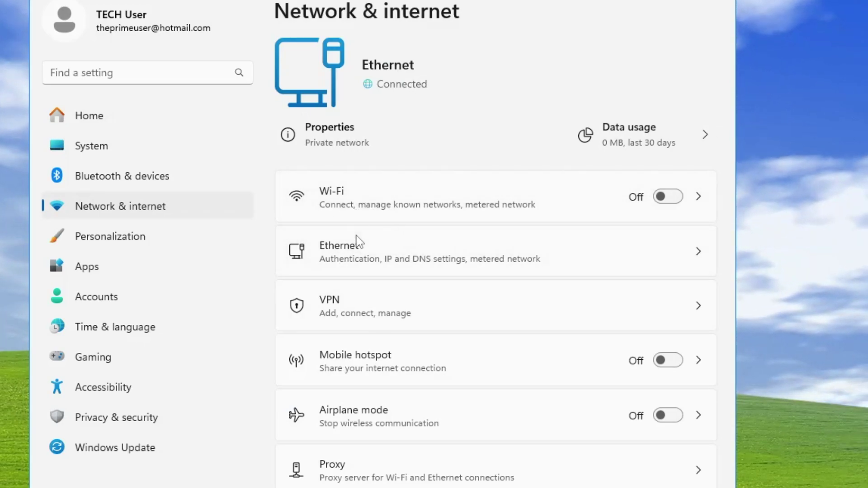
pyautogui.click(387, 254)
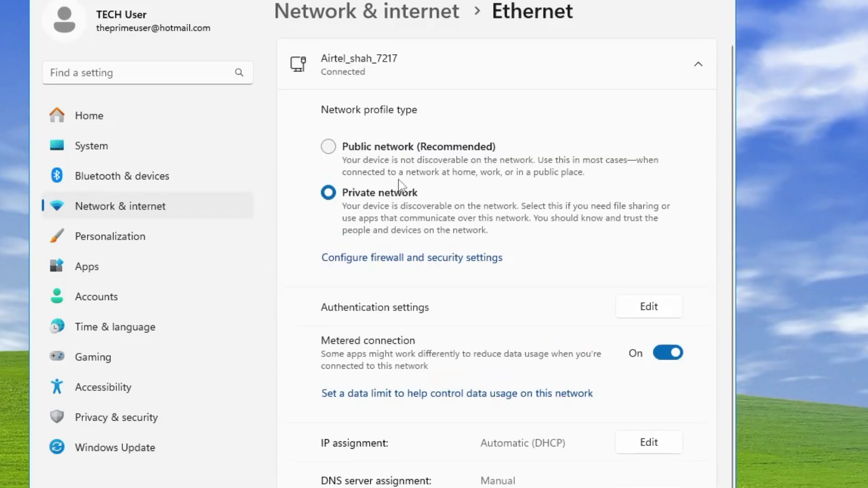
pyautogui.scroll(-3, 386, 328)
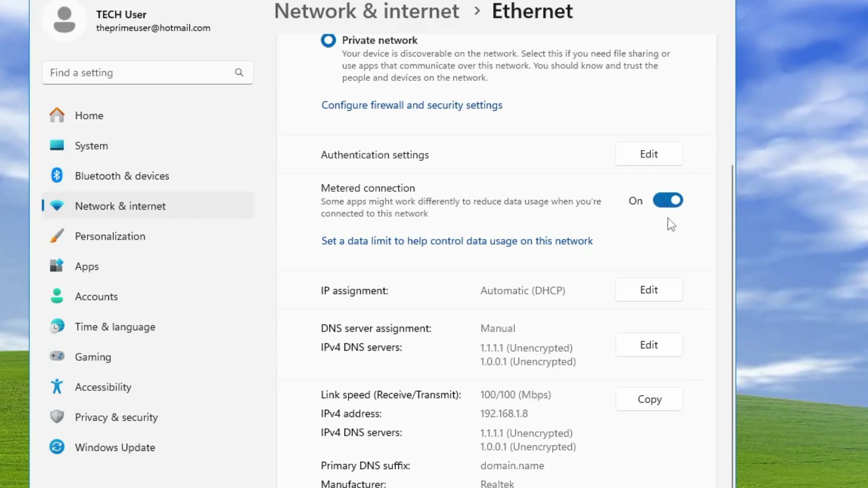
pyautogui.click(673, 206)
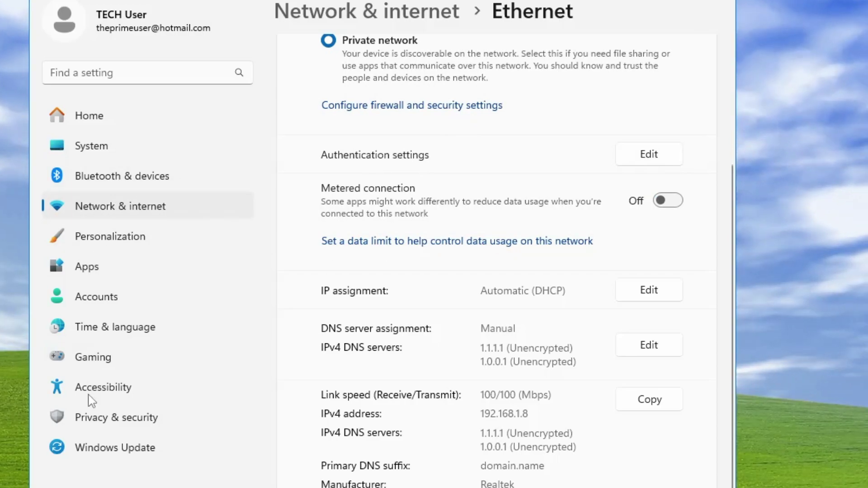
# - In Delivery Optimization advanced options, limit background downloads to about 96% of measured bandwidth
pyautogui.click(105, 456)
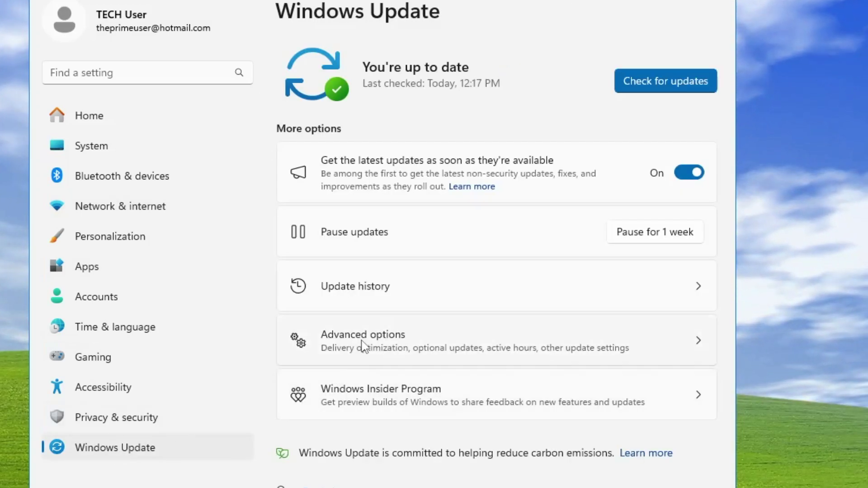
pyautogui.click(407, 349)
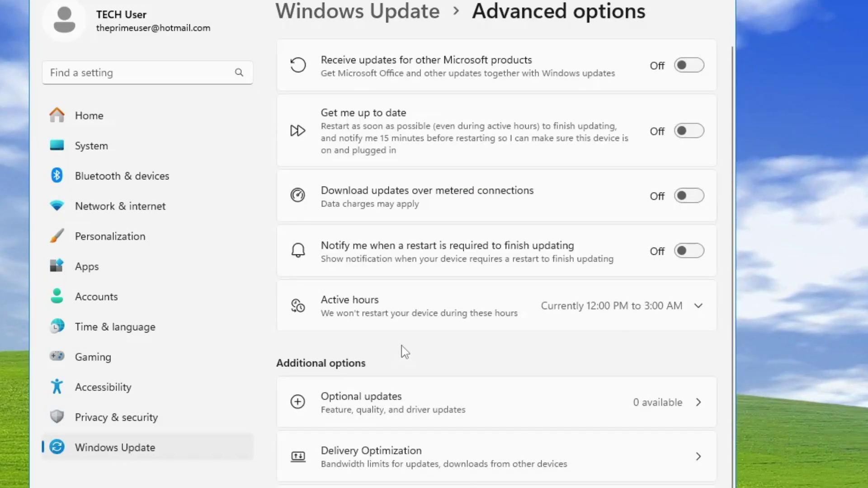
pyautogui.scroll(-1, 369, 433)
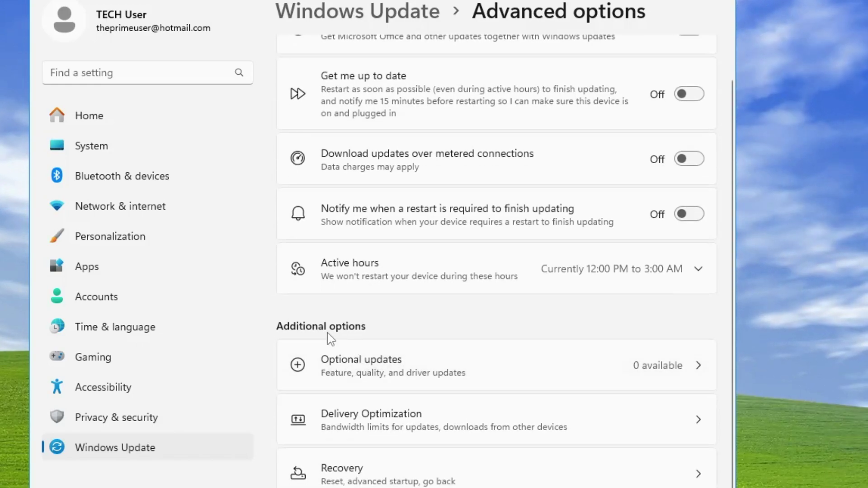
pyautogui.click(396, 428)
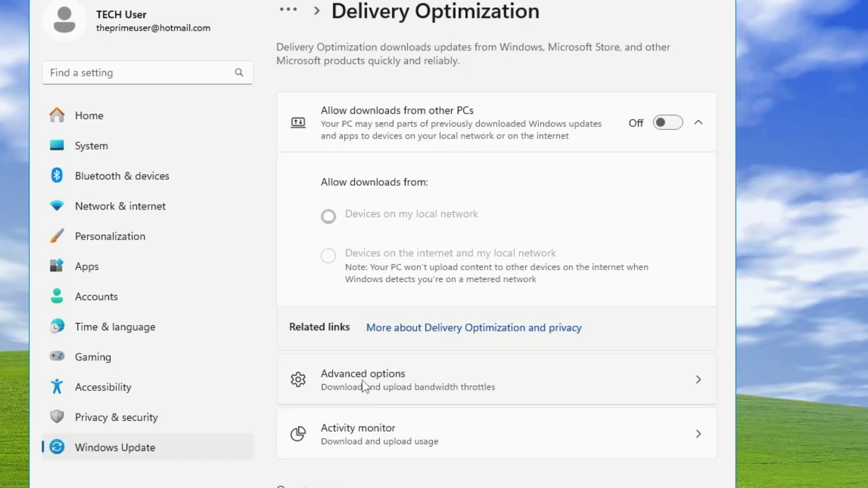
pyautogui.click(398, 384)
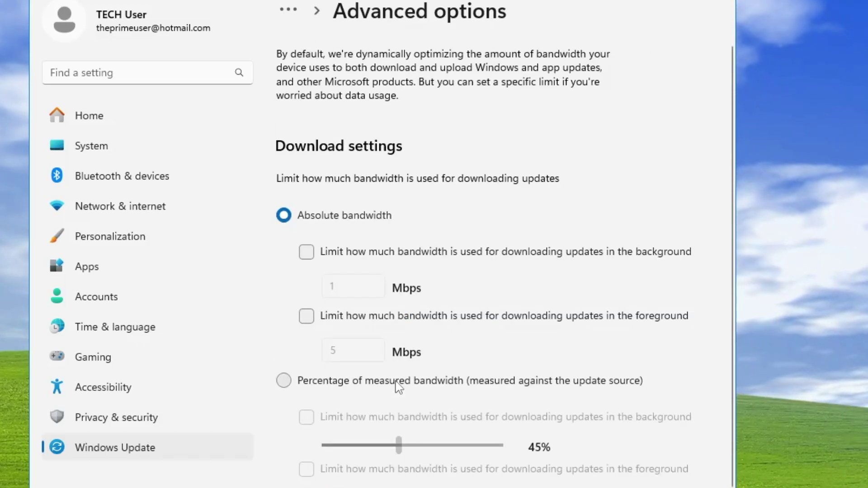
pyautogui.scroll(-4, 395, 383)
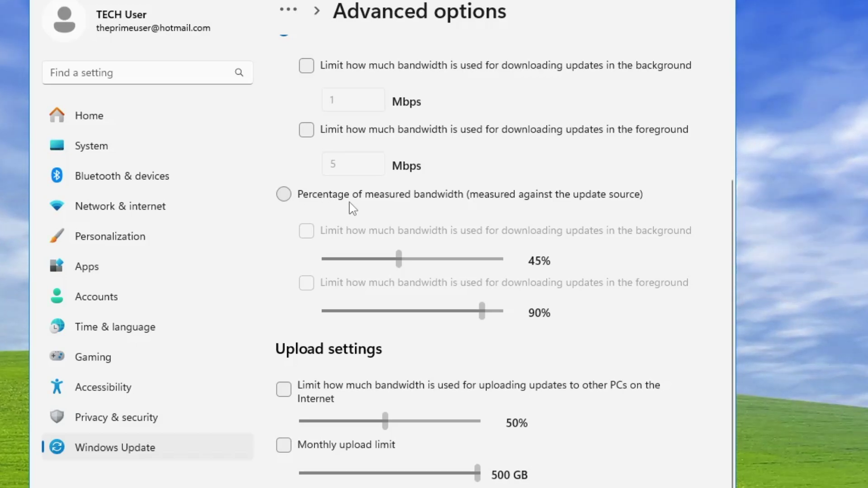
pyautogui.click(283, 195)
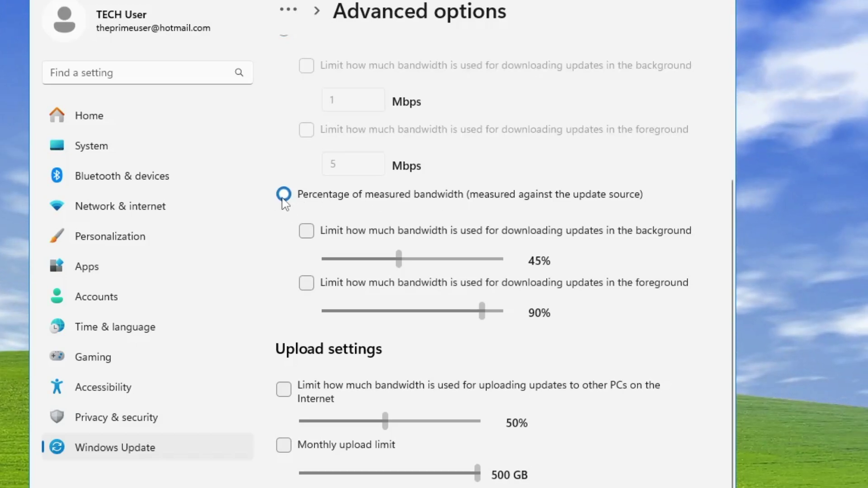
pyautogui.click(306, 233)
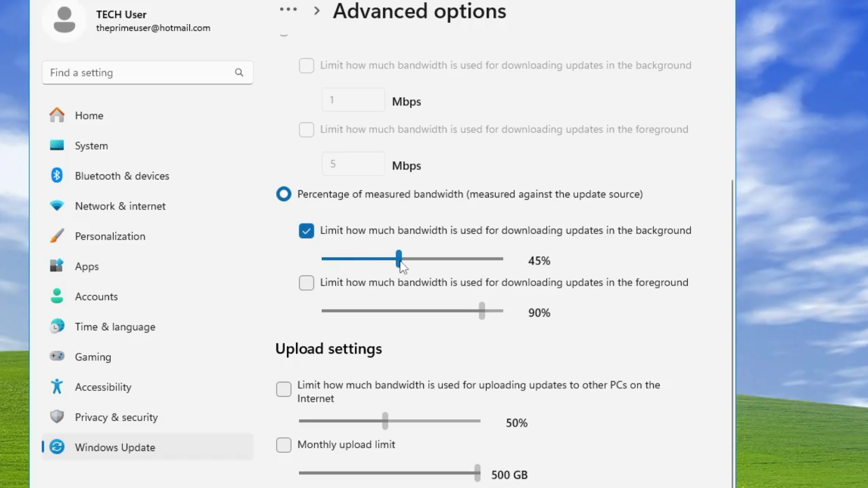
pyautogui.moveTo(403, 261); pyautogui.dragTo(494, 263)
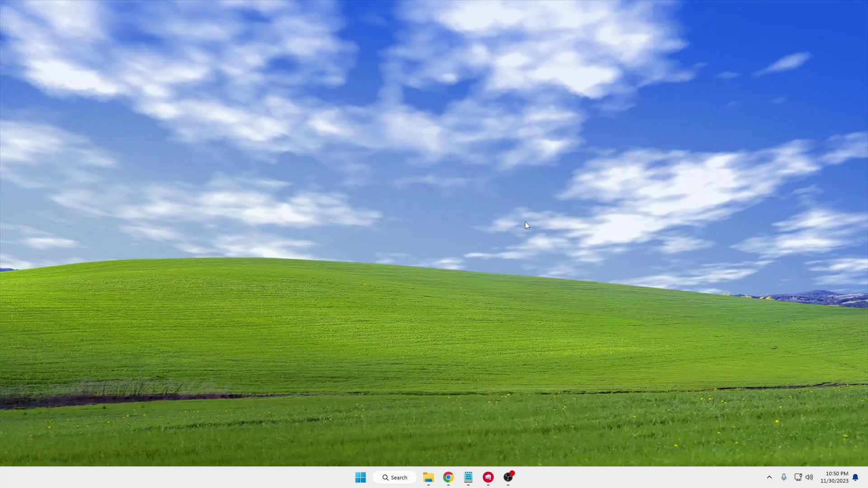
# - Run wsreset in an administrator Command Prompt to reset the Microsoft Store cache
pyautogui.click(396, 479)
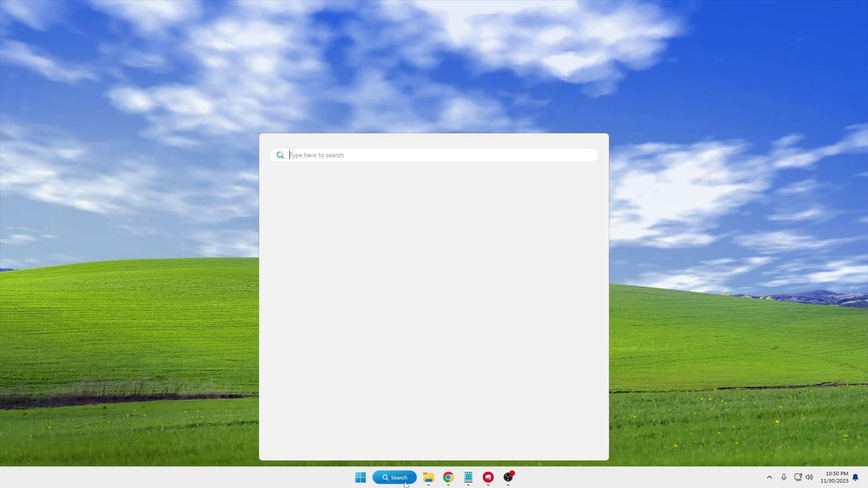
pyautogui.write('c')
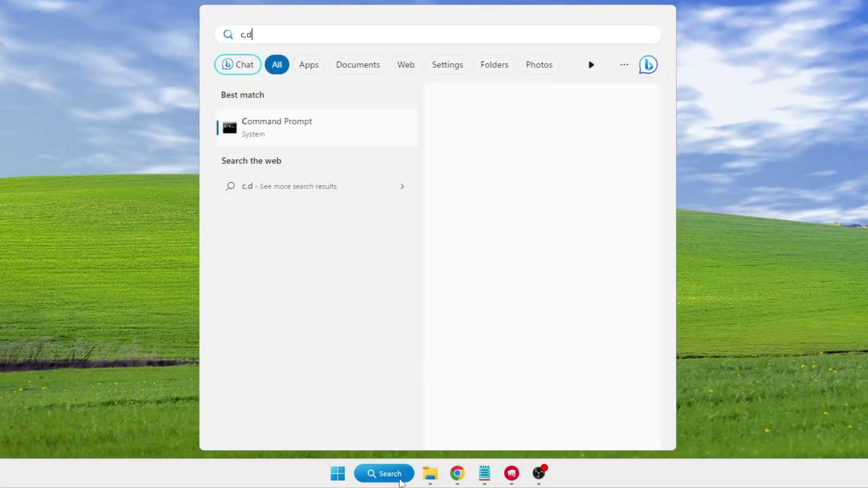
pyautogui.write('md')
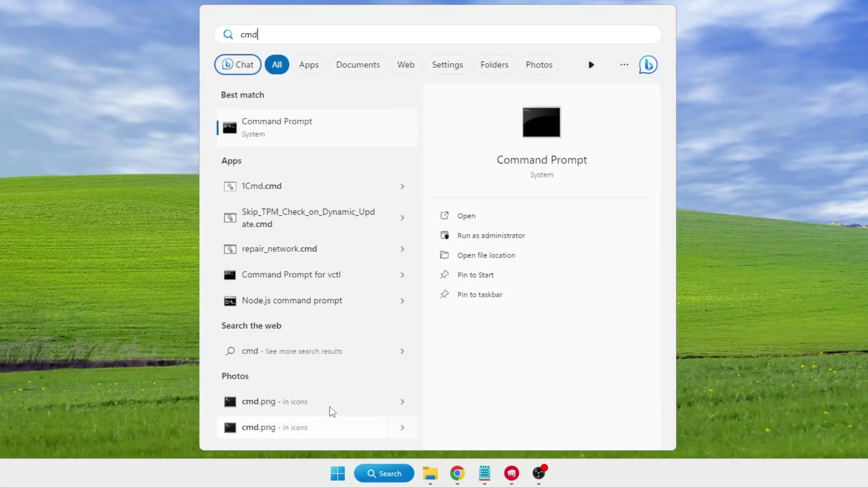
pyautogui.rightClick(299, 138)
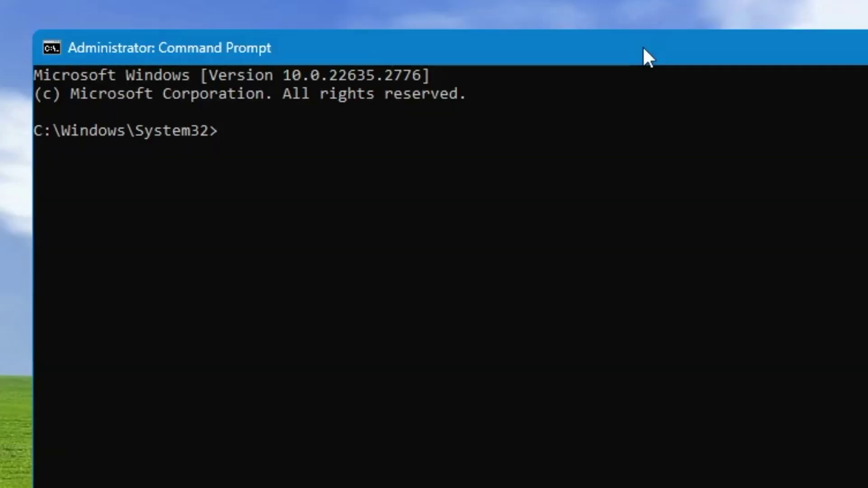
pyautogui.write('w')
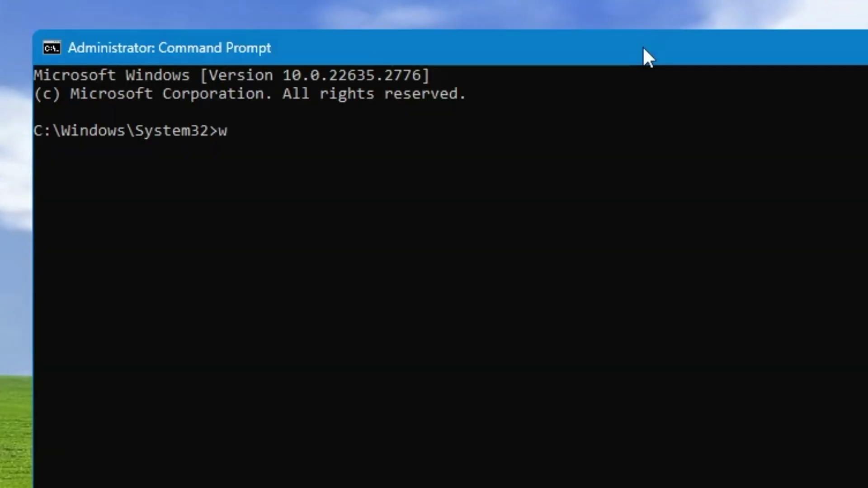
pyautogui.write('sreset')
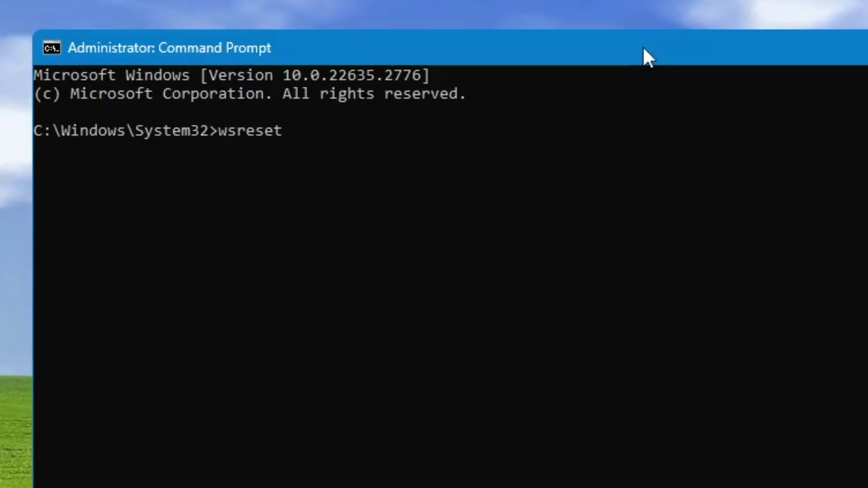
pyautogui.press('Return')
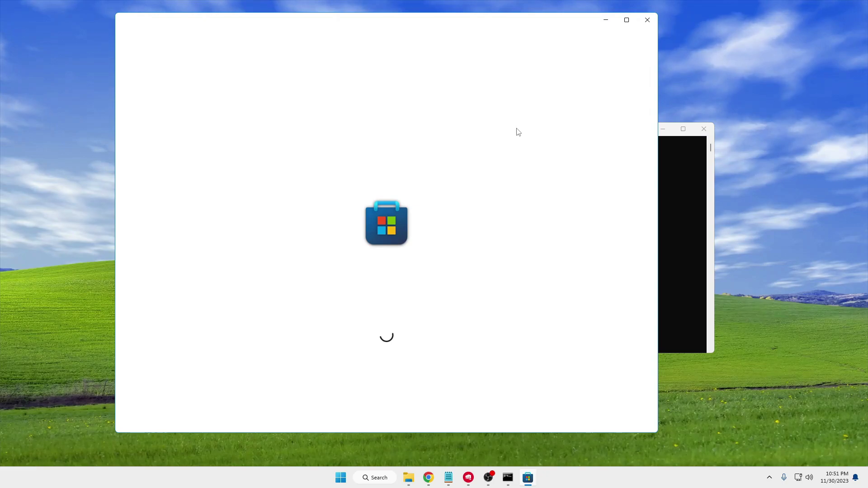
# - Close the Command Prompt and the relaunched Microsoft Store window
pyautogui.click(687, 152)
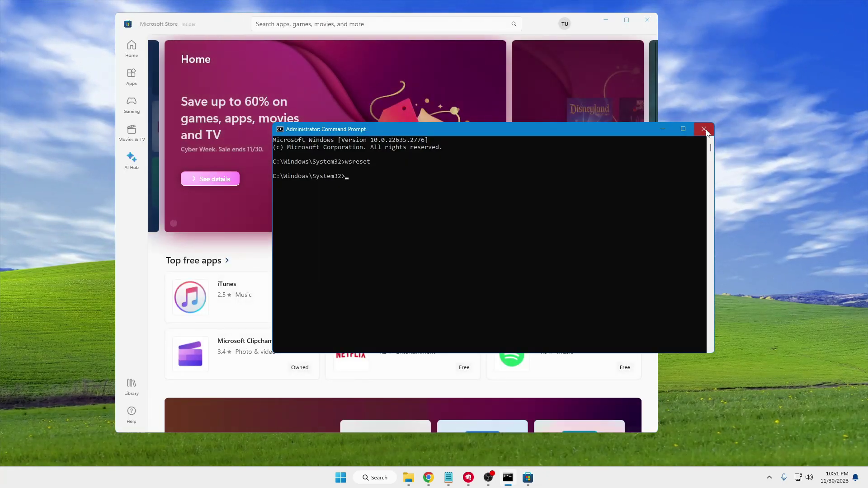
pyautogui.click(704, 129)
pyautogui.moveTo(540, 25); pyautogui.dragTo(582, 42)
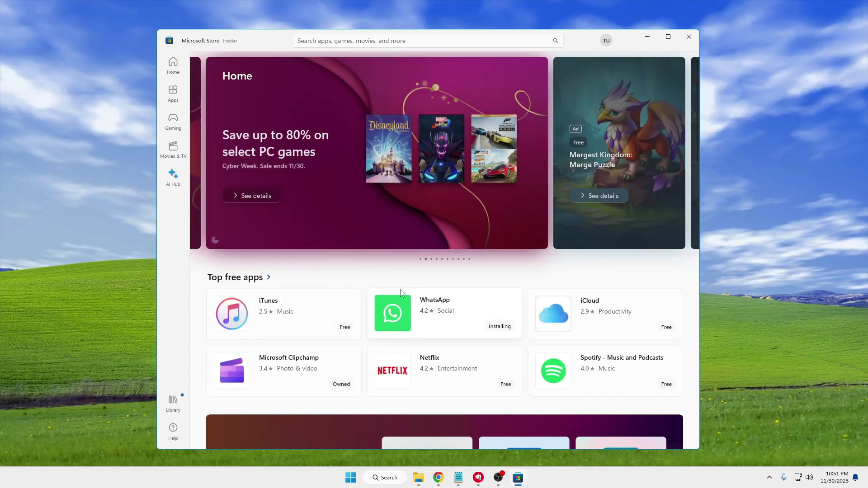
pyautogui.click(692, 39)
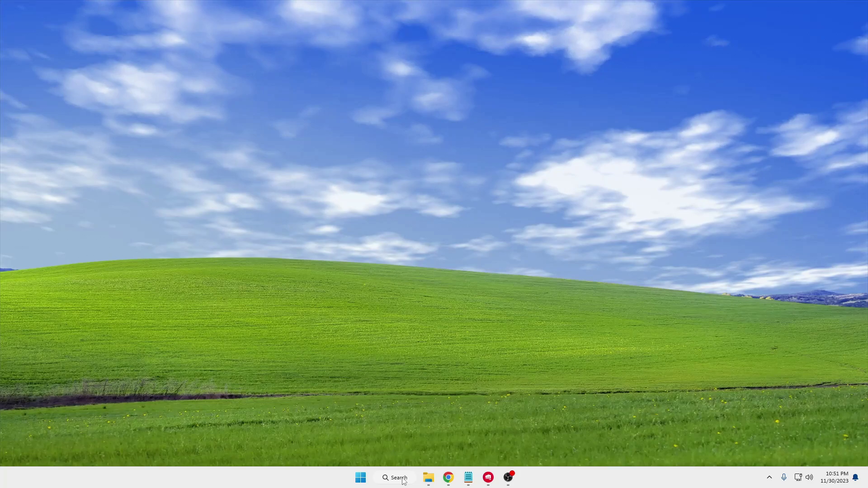
# - Re-register Microsoft.WindowsStore via Get-AppXPackage | Add-AppxPackage in admin PowerShell, then close it
pyautogui.click(402, 479)
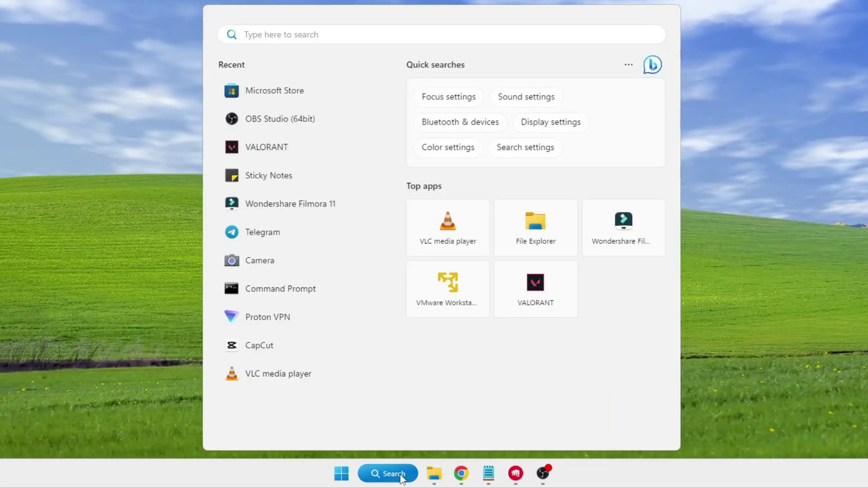
pyautogui.write('powers')
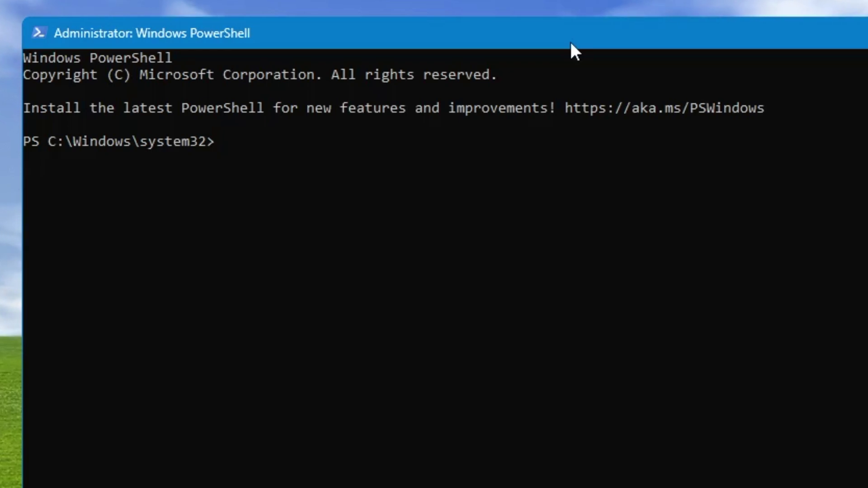
pyautogui.rightClick(278, 149)
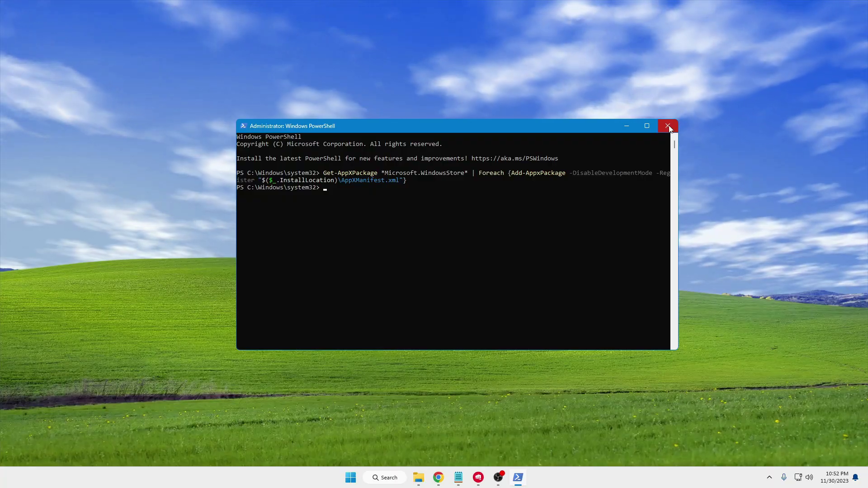
pyautogui.click(668, 126)
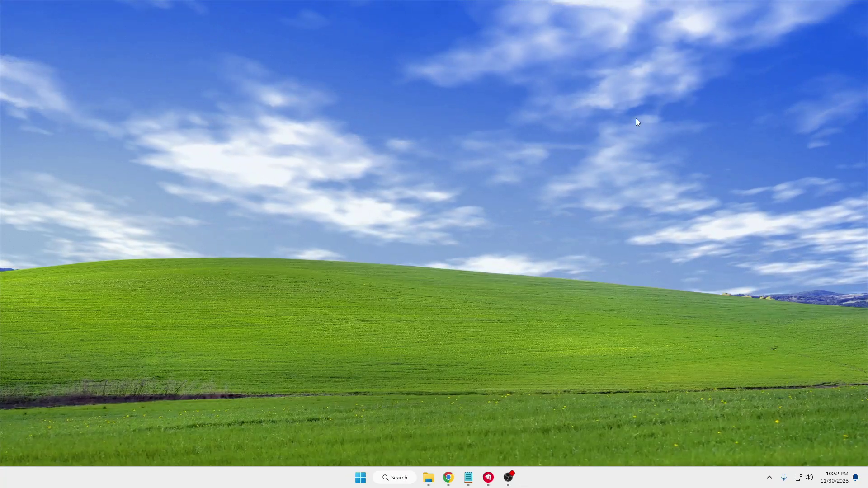